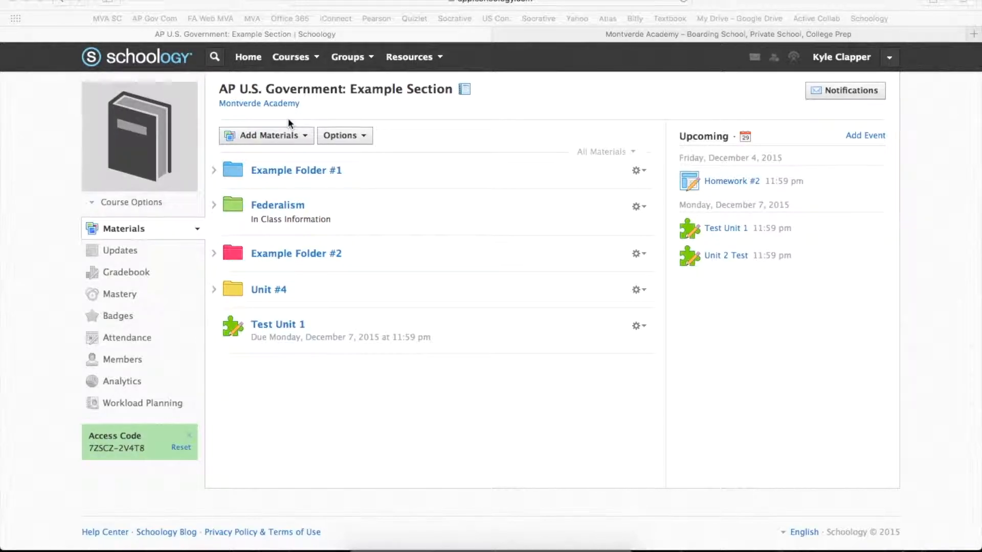
Start a new test/quiz in the course materials and name it "Unit 2 Test".
click(296, 142)
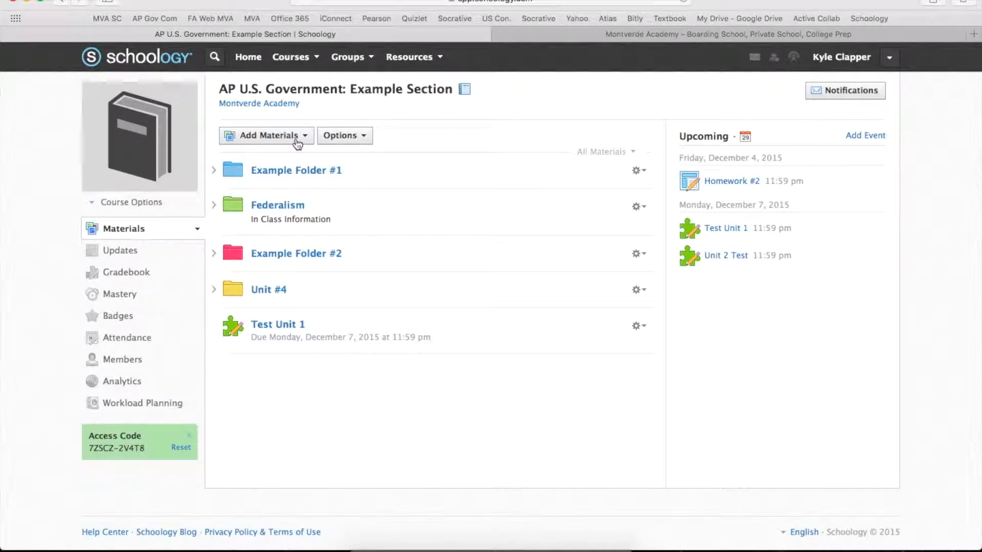
click(296, 138)
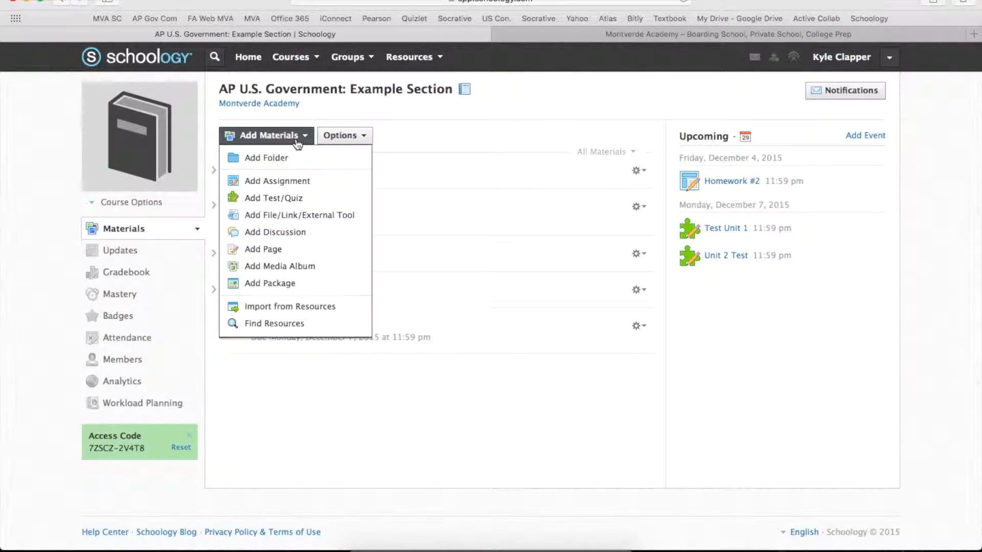
click(292, 197)
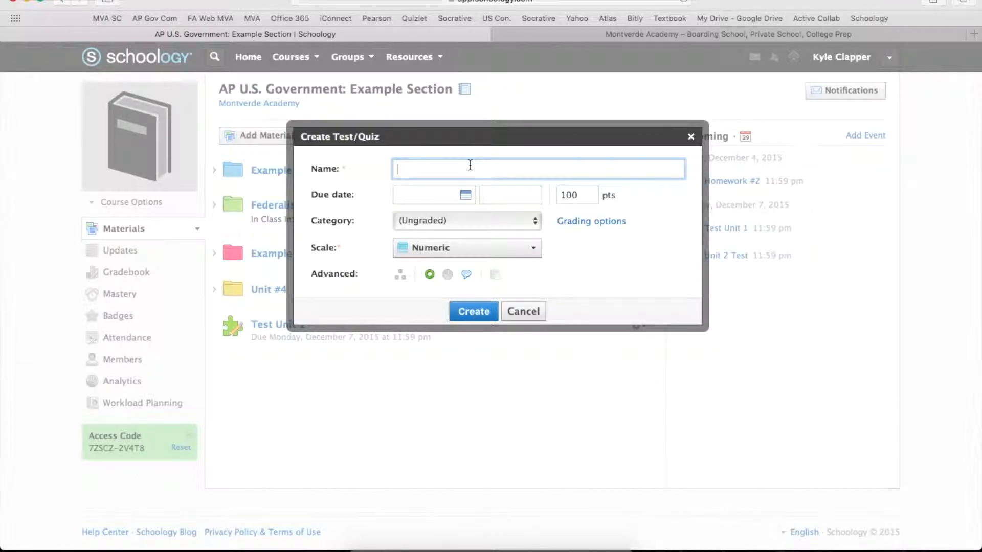
text(Unit 2 Test)
Set the test's due date to December 7, 2015.
click(465, 195)
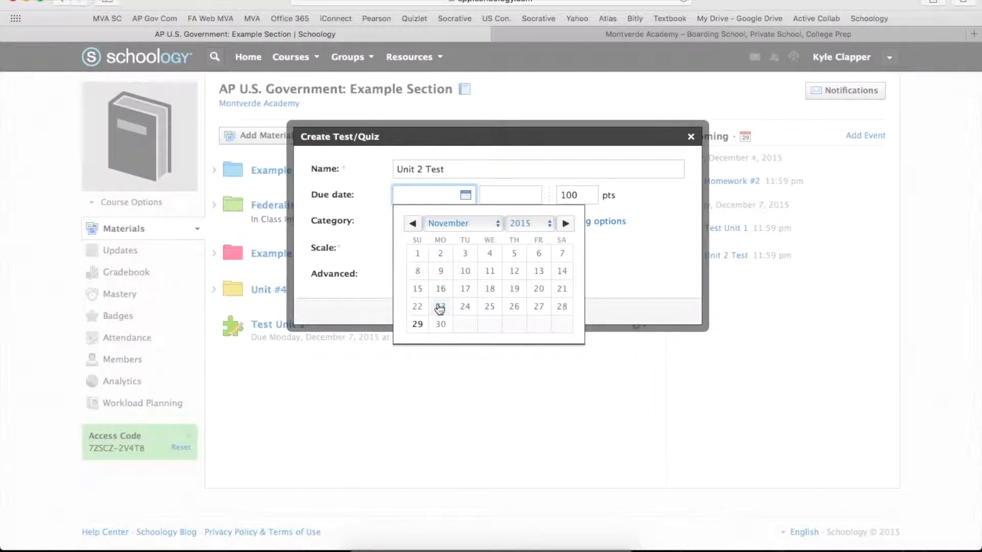
click(477, 225)
click(449, 237)
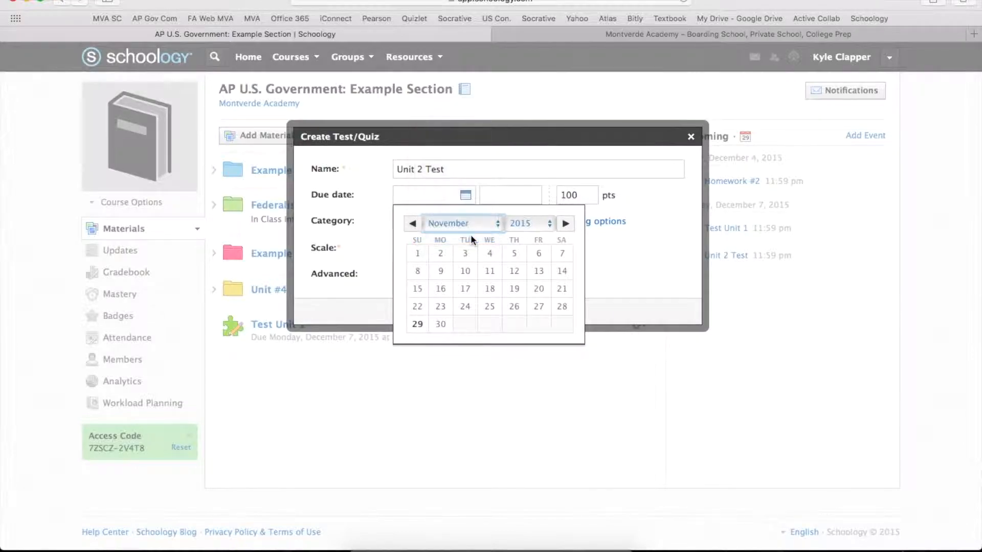
click(440, 271)
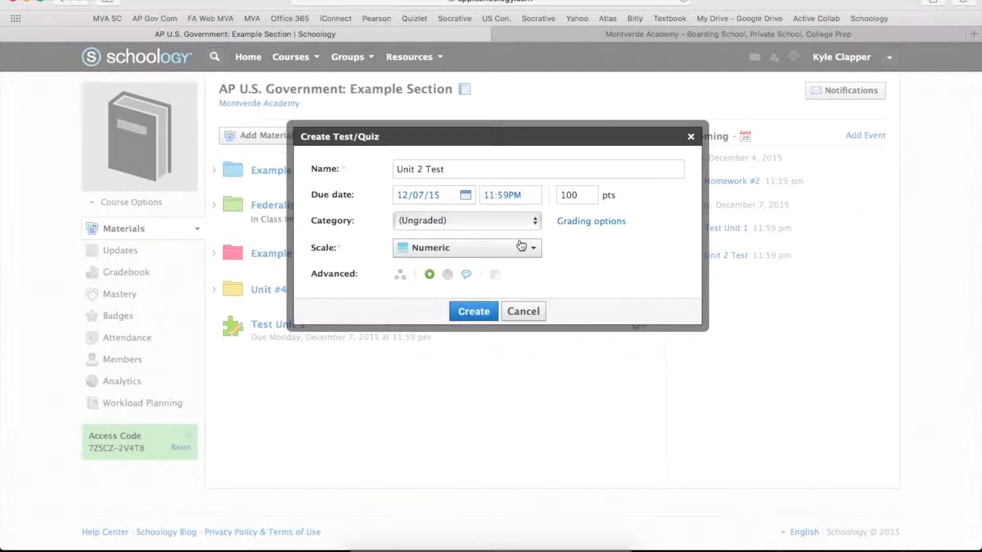
Assign the test to the Test grading category and create it.
click(452, 222)
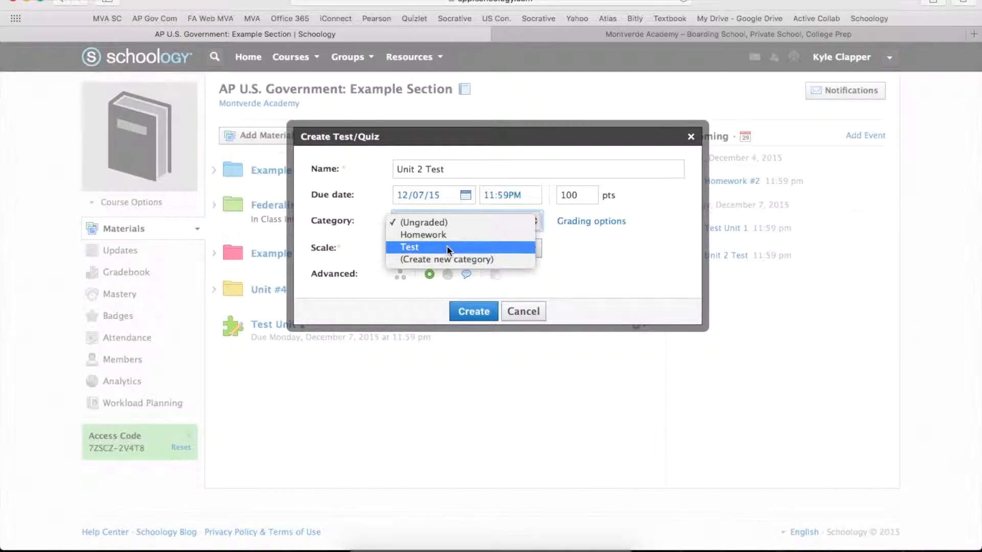
click(446, 245)
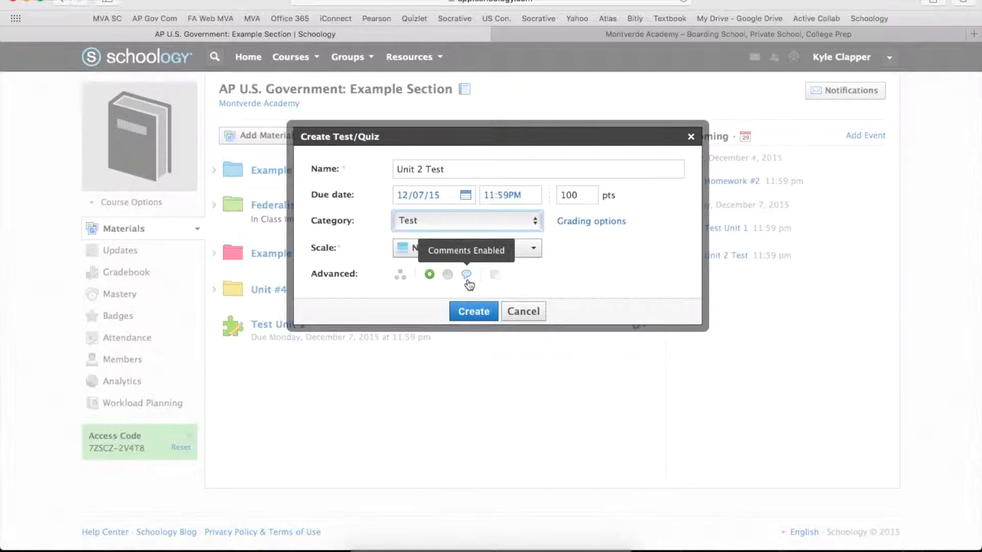
click(474, 313)
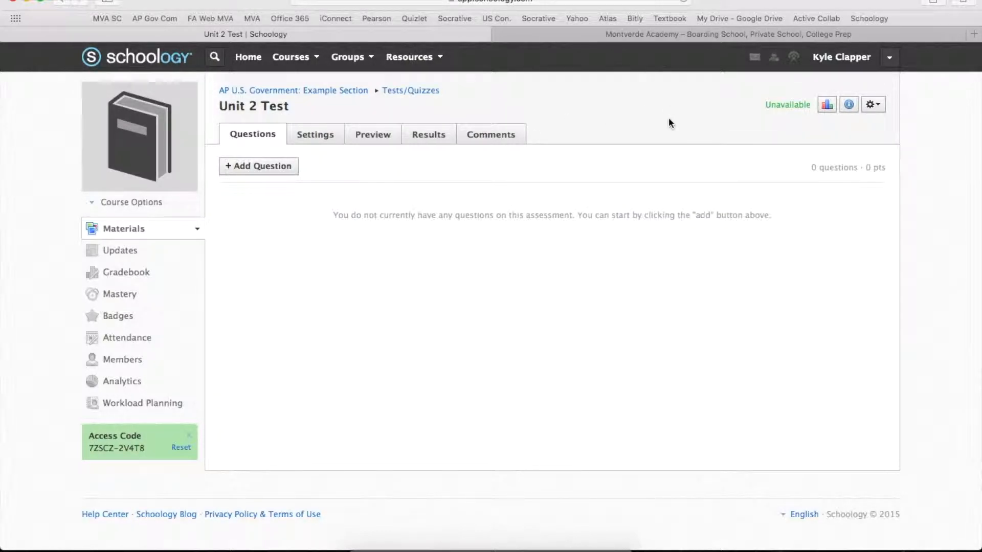
Add a fill-in-the-blank question to the test reading "Who was the author of Federalist 10? _".
mouse_move(781, 111)
click(274, 167)
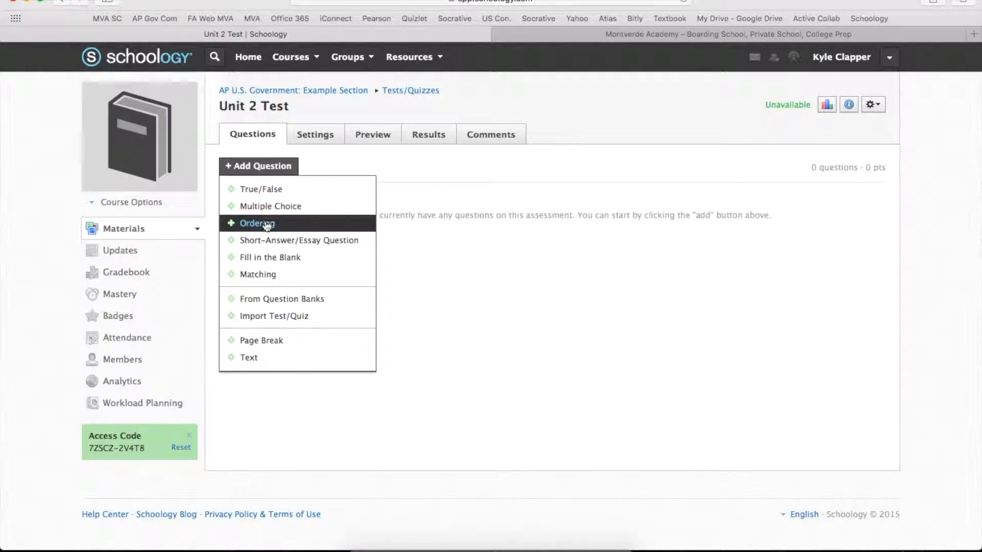
click(271, 262)
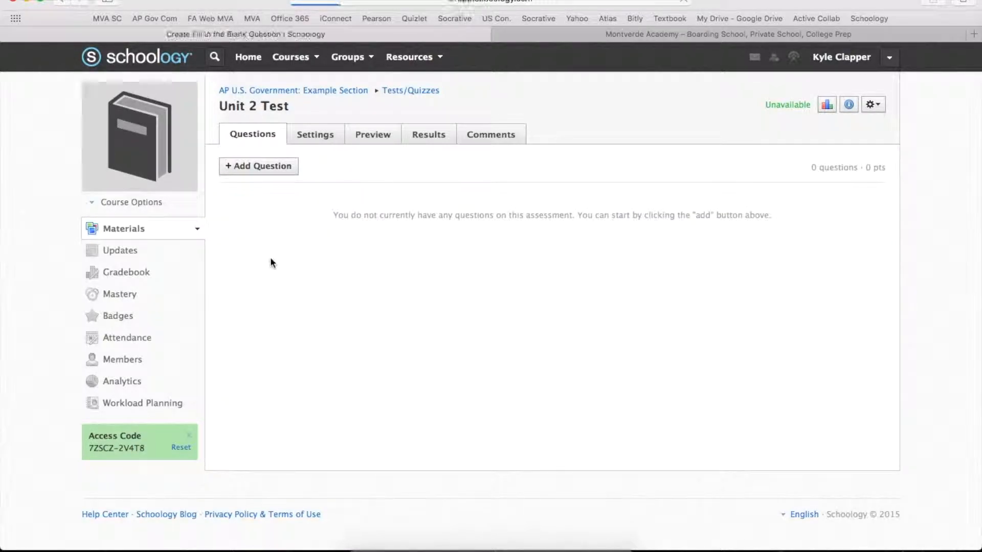
click(291, 250)
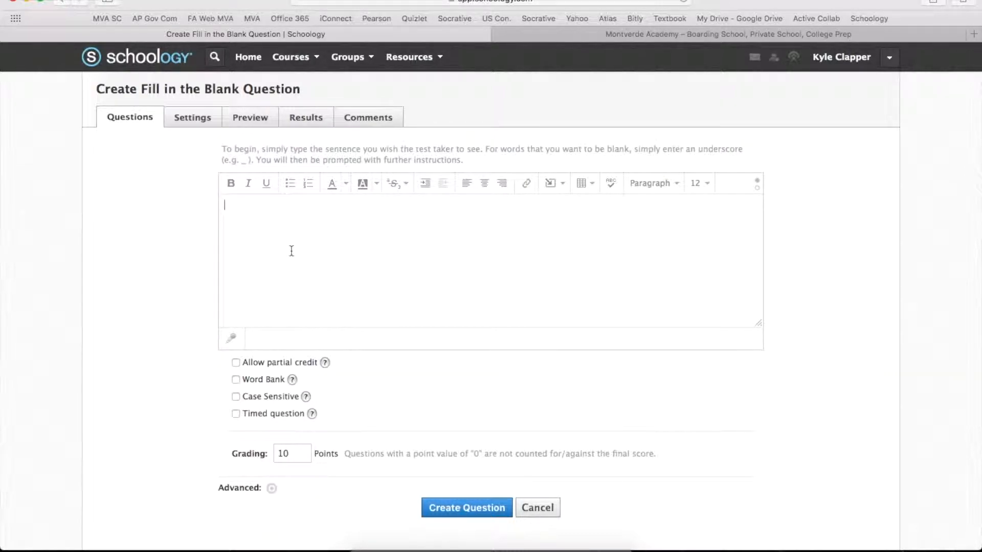
text(who w)
key(BackSpace)
key(BackSpace)
key(BackSpace)
key(BackSpace)
key(BackSpace)
text(Who)
key(BackSpace)
text(ho was the author of Federalist 10?)
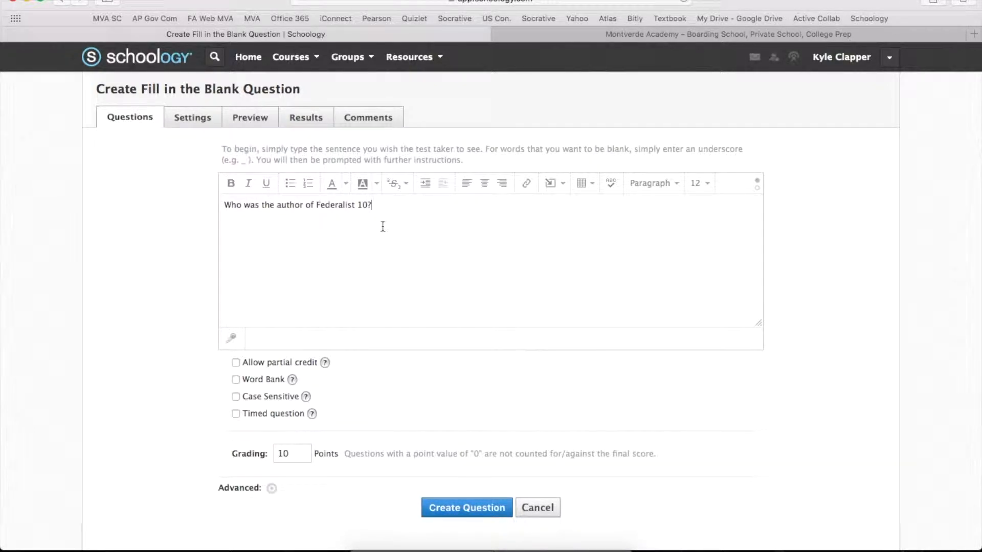
text(_)
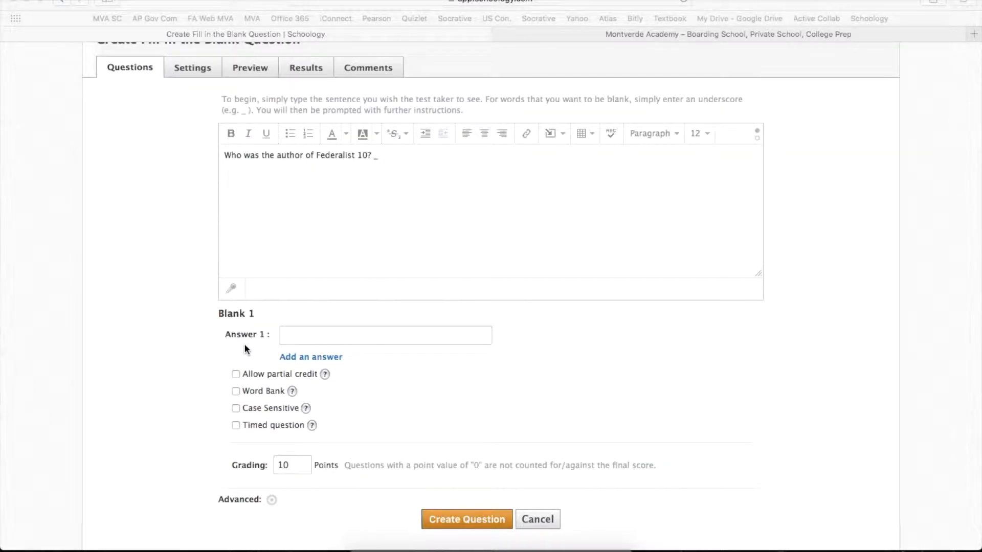
Enter "Madison" as the first accepted answer for Blank 1.
click(300, 337)
click(300, 336)
text(Madison)
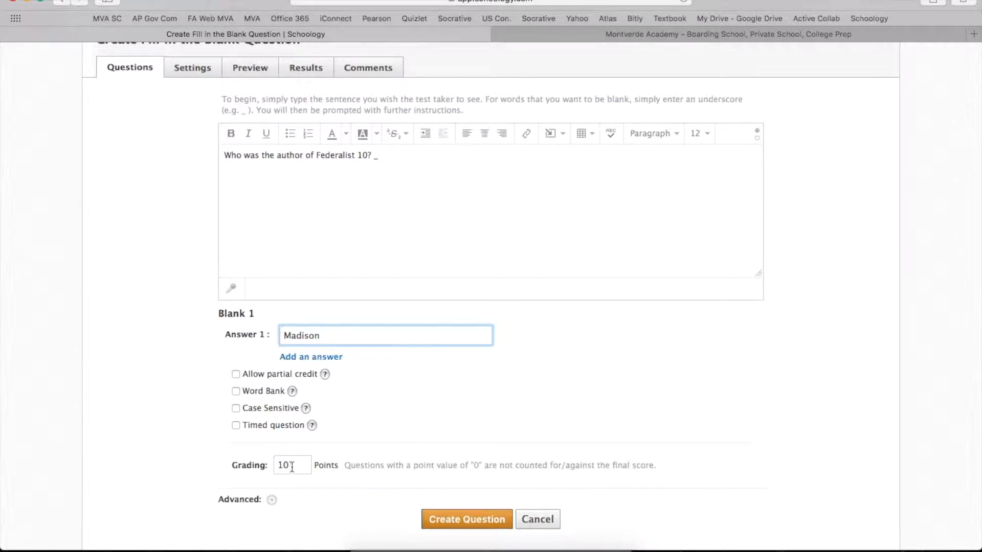
Enable the word bank for the question and enter three teachers' names as filler words, one per line.
click(236, 391)
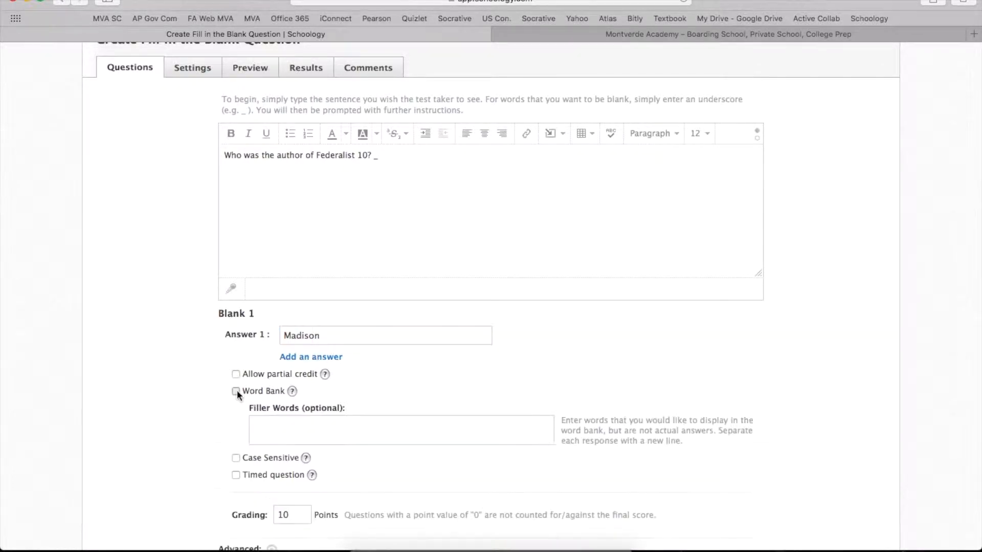
click(268, 425)
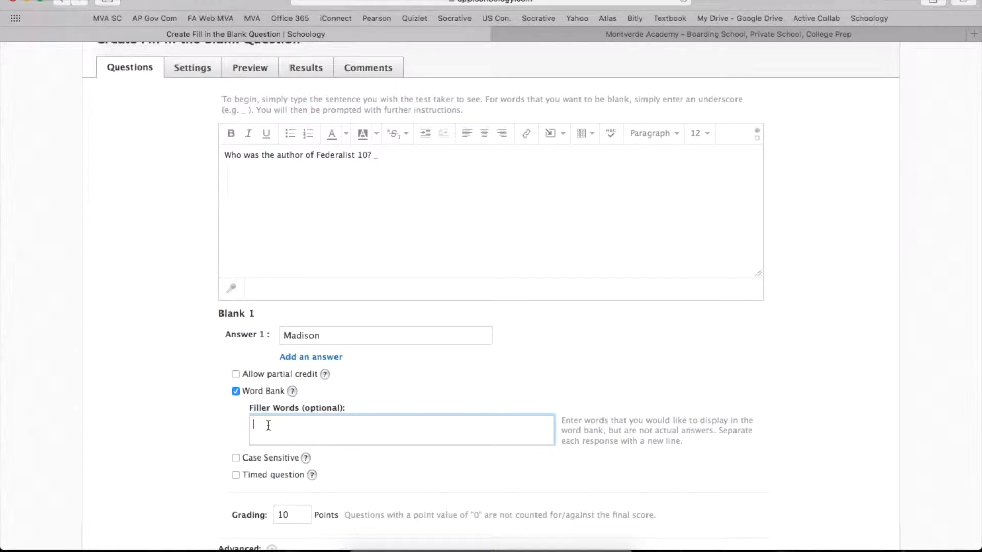
text(Clapper)
key(Return)
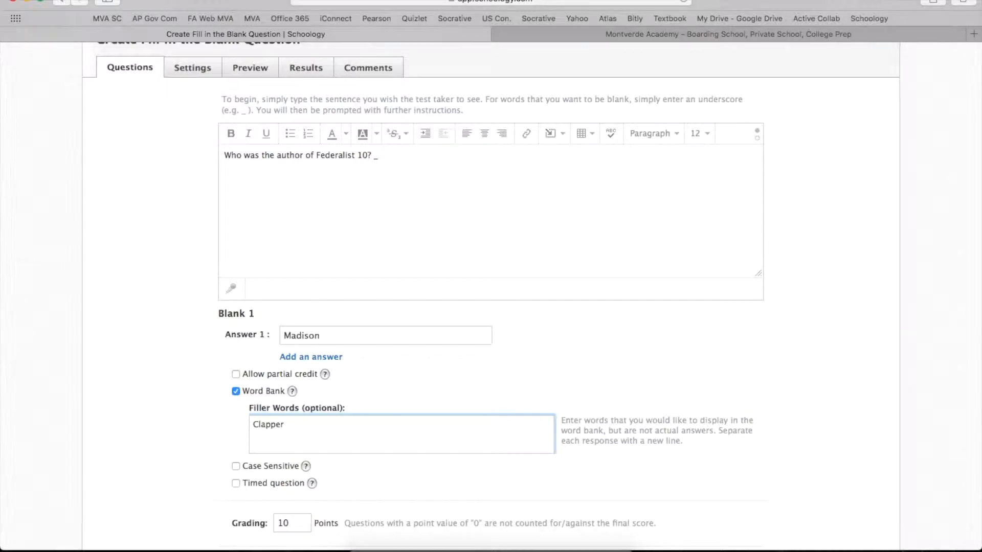
text(B)
key(BackSpace)
text(Dr. A)
key(Return)
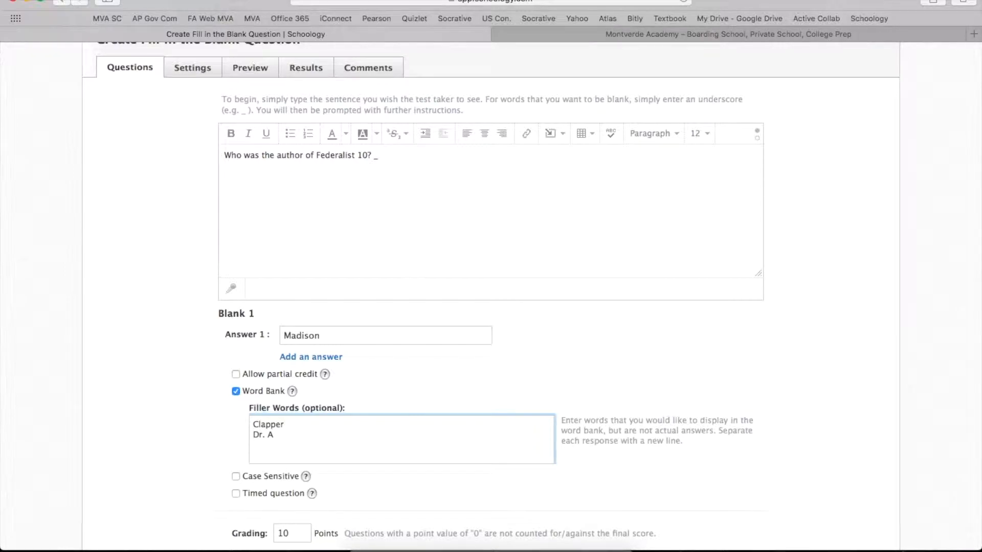
text(Moyo)
key(Return)
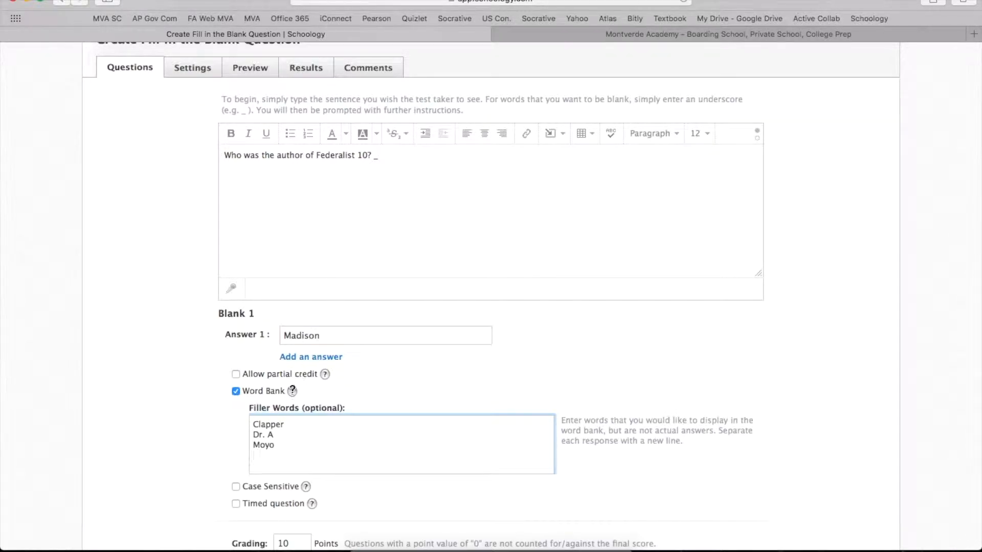
key(Return)
Review the question's text, answer, word bank and point value, and create the question.
scroll(339, 304, down, 1)
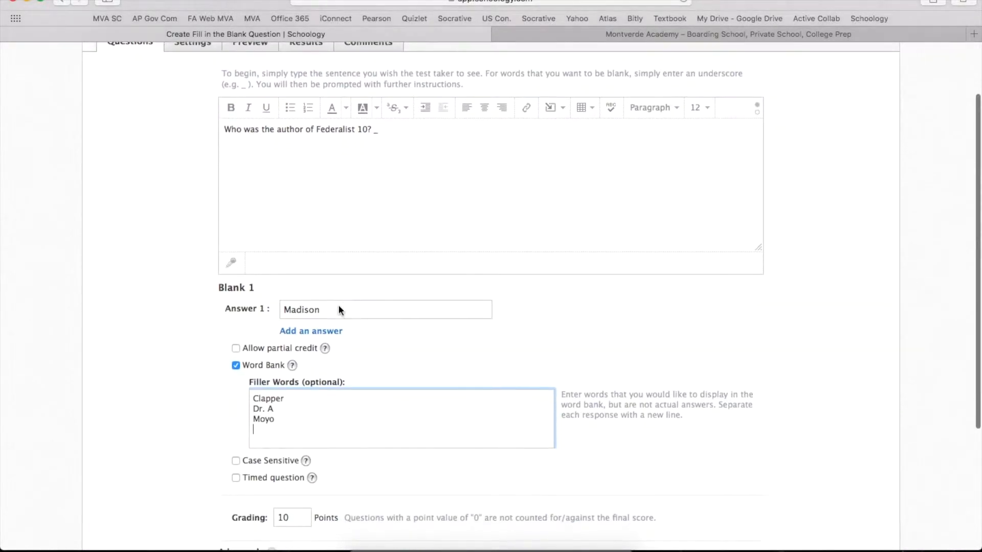
scroll(339, 305, down, 1)
scroll(317, 377, up, 2)
scroll(316, 377, down, 3)
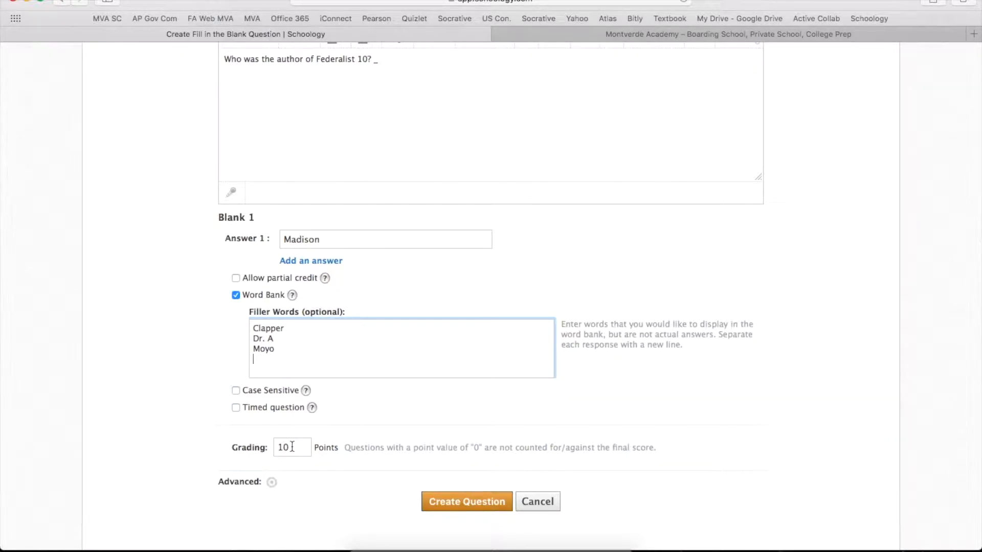
click(292, 447)
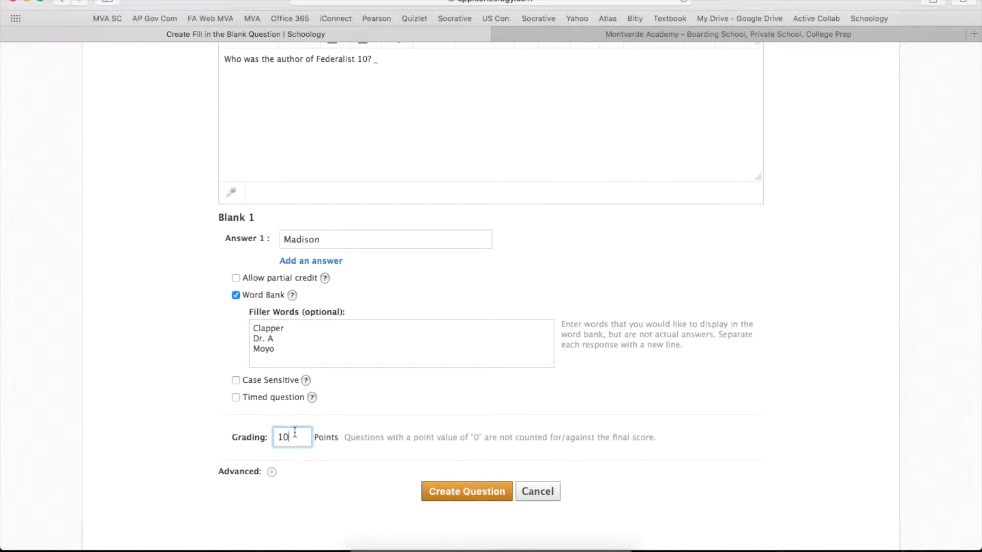
scroll(295, 433, up, 5)
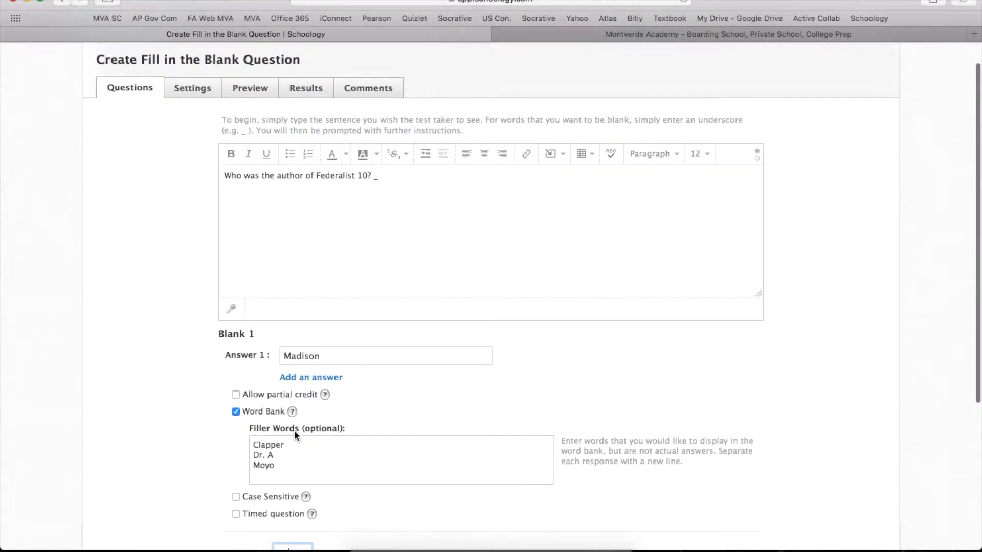
scroll(293, 431, up, 1)
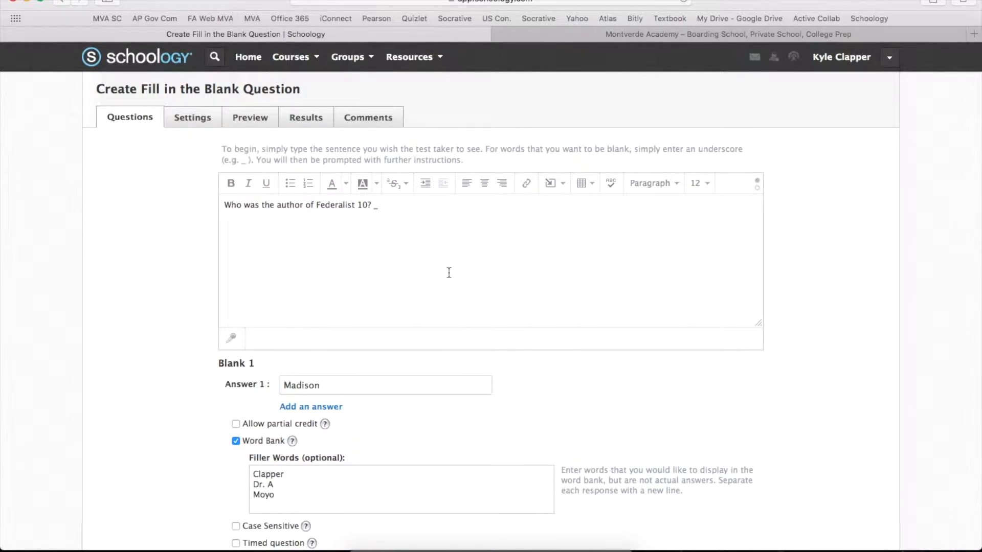
scroll(441, 291, down, 10)
click(298, 330)
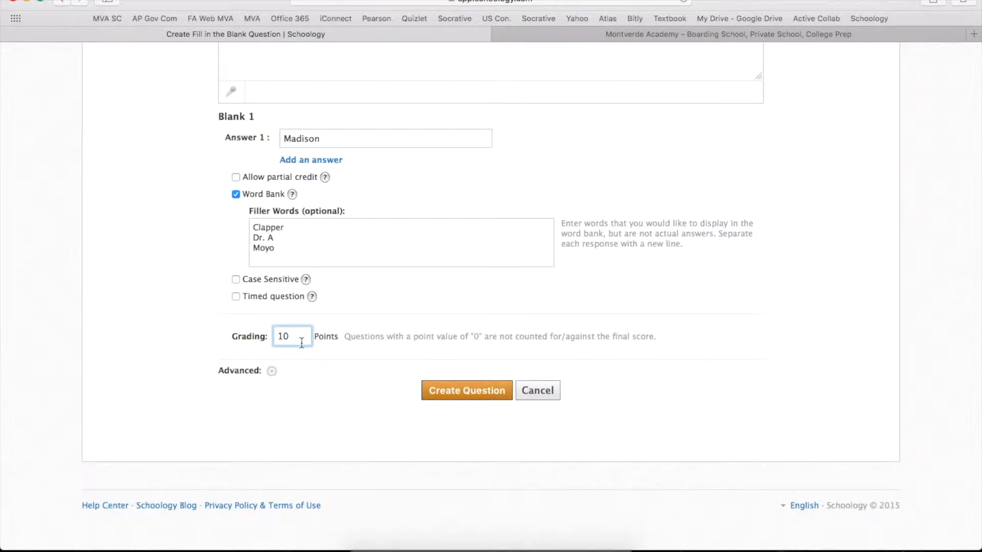
click(478, 393)
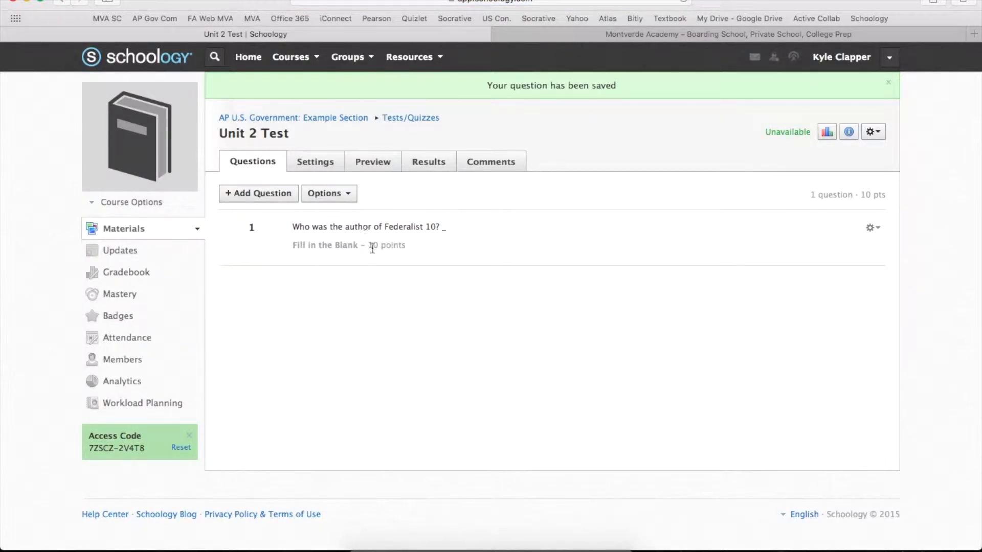
click(257, 196)
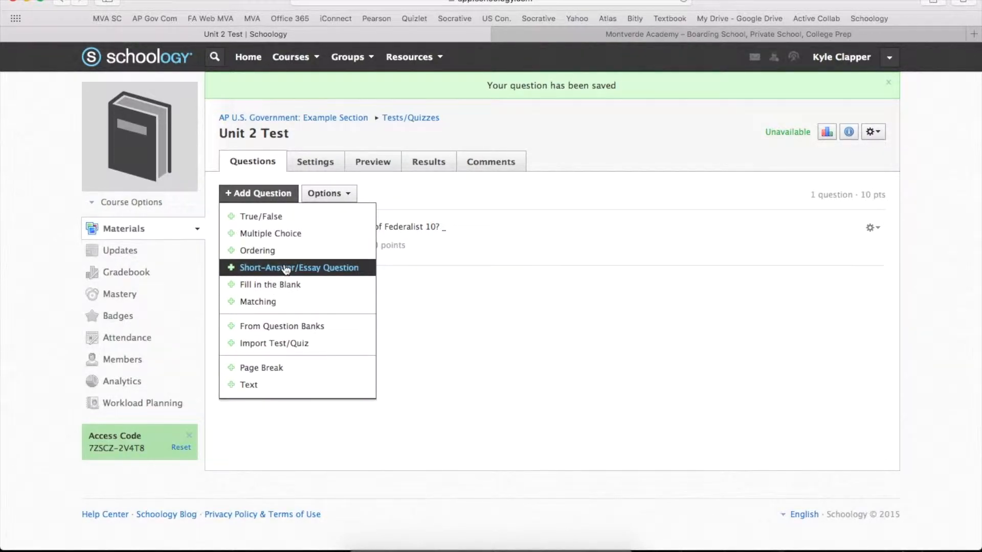
click(495, 311)
Set the test's availability to Available now in its settings and save the change.
click(316, 136)
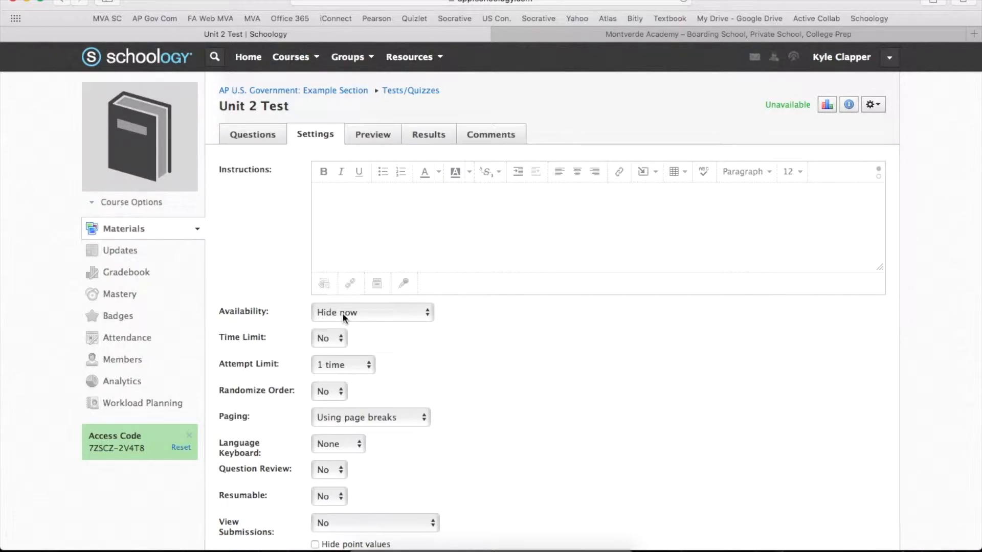
click(358, 314)
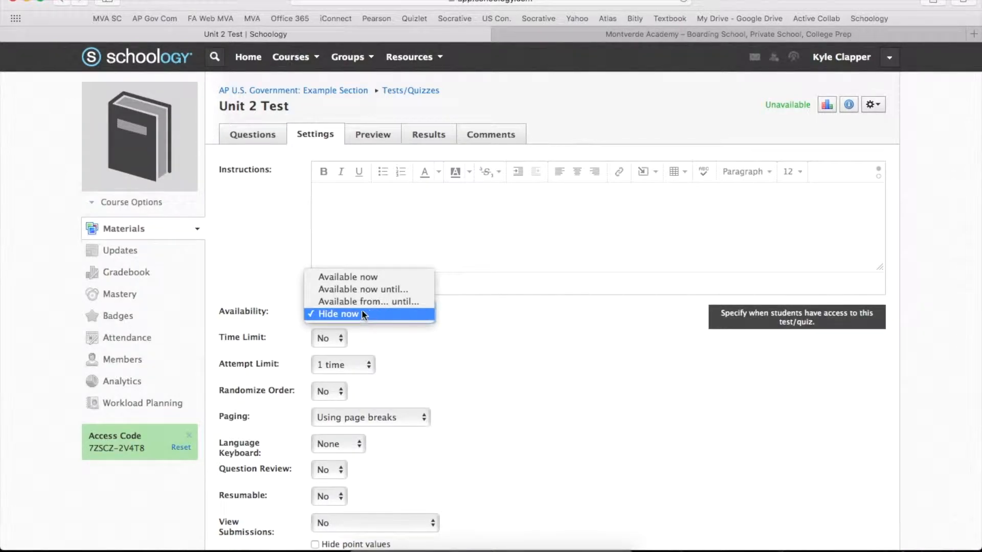
click(368, 278)
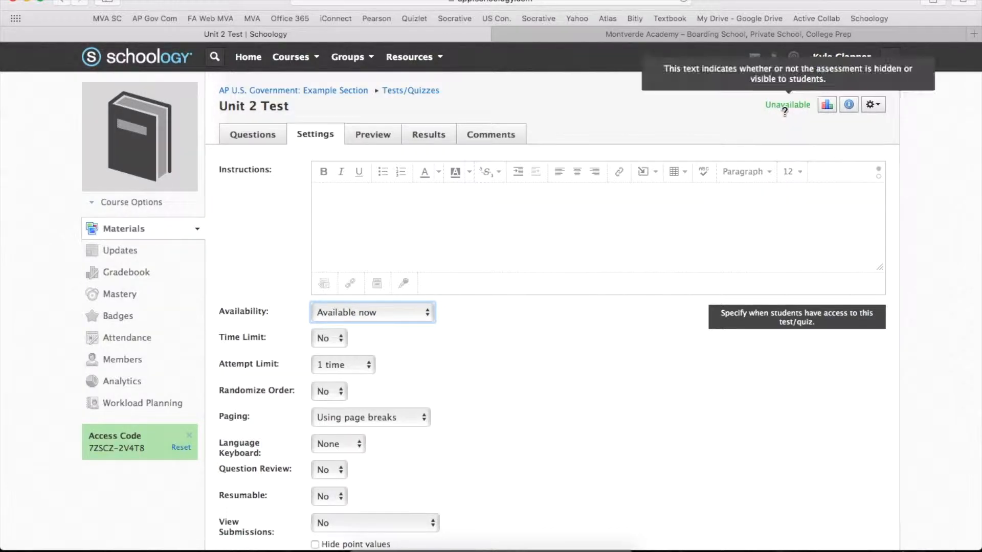
scroll(671, 422, down, 5)
click(333, 415)
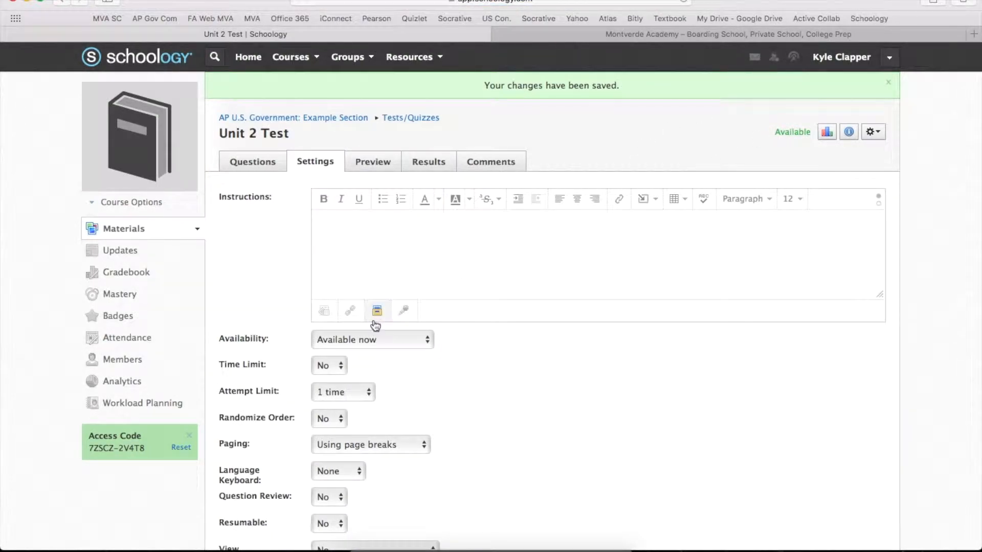
Enable a time limit of 45 minutes for the test and keep the attempt limit at 1 time.
click(336, 366)
click(333, 379)
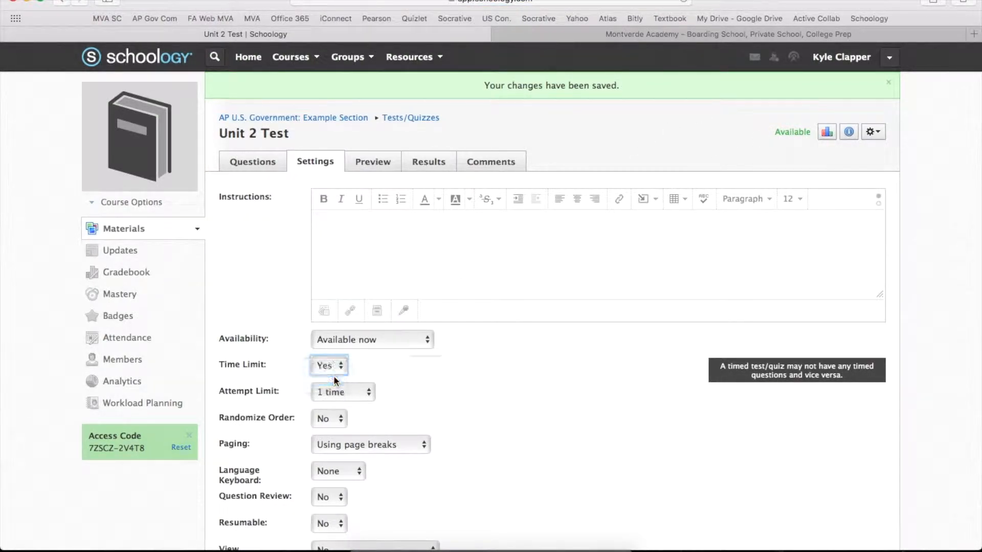
click(420, 365)
key(BackSpace)
text(45)
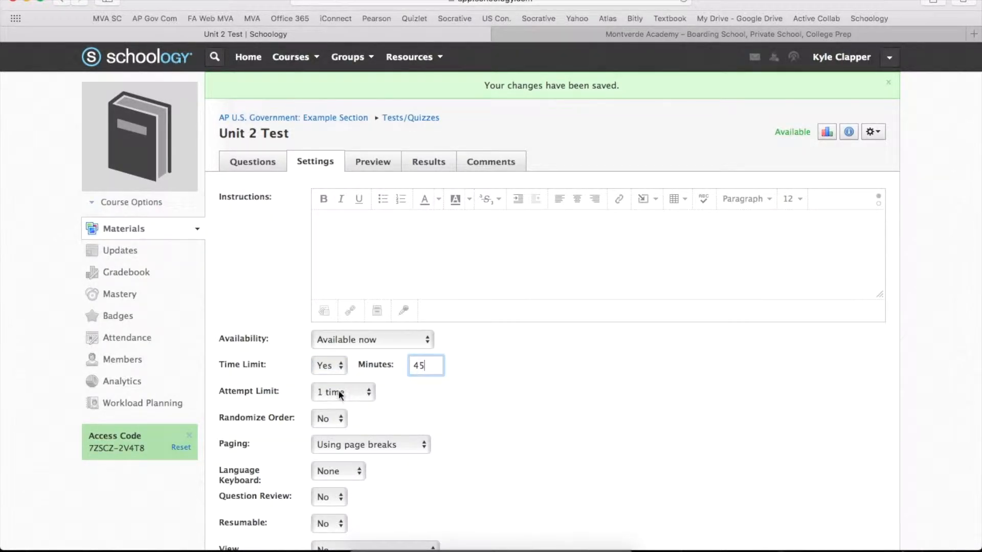
click(339, 392)
click(339, 394)
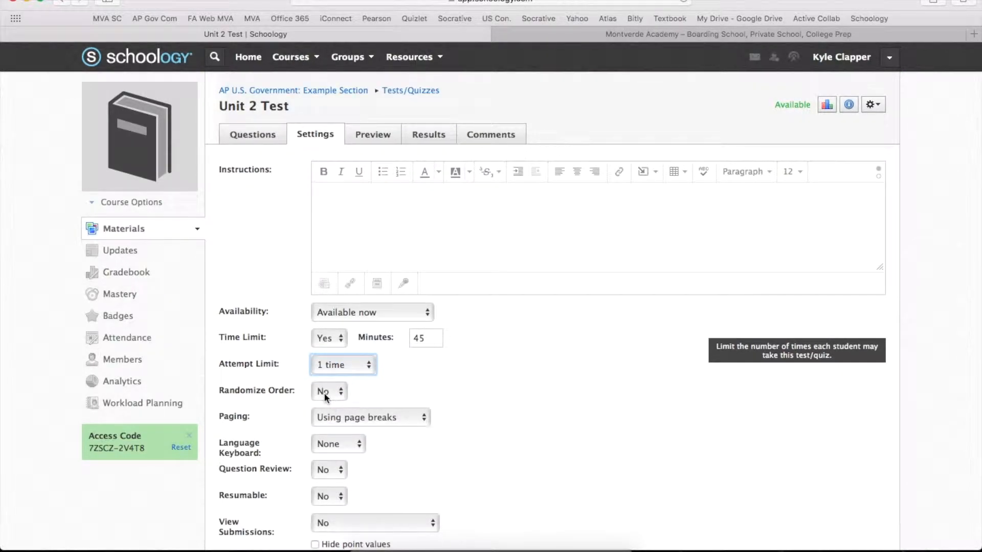
Set Randomize Order to Yes and Paging to One question per page for the test.
click(326, 392)
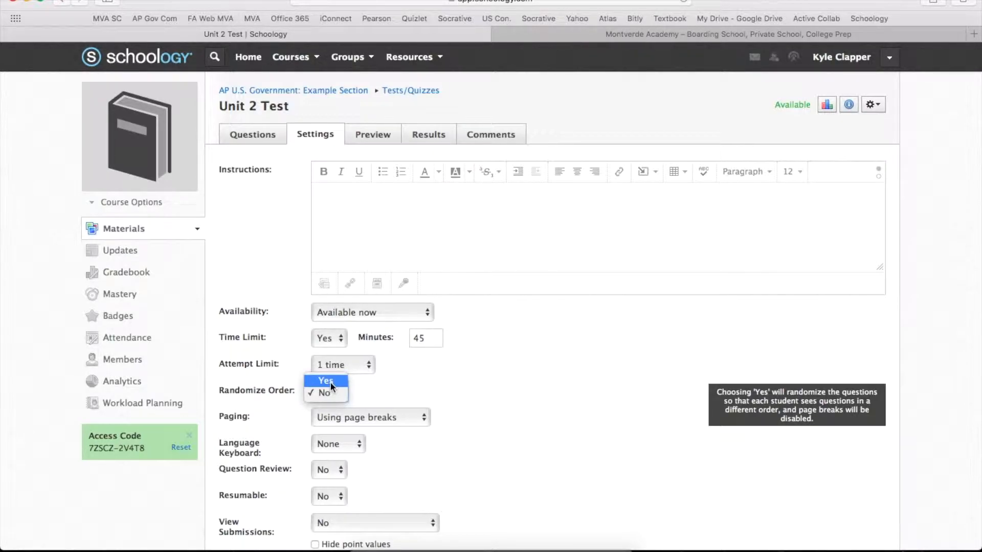
click(329, 382)
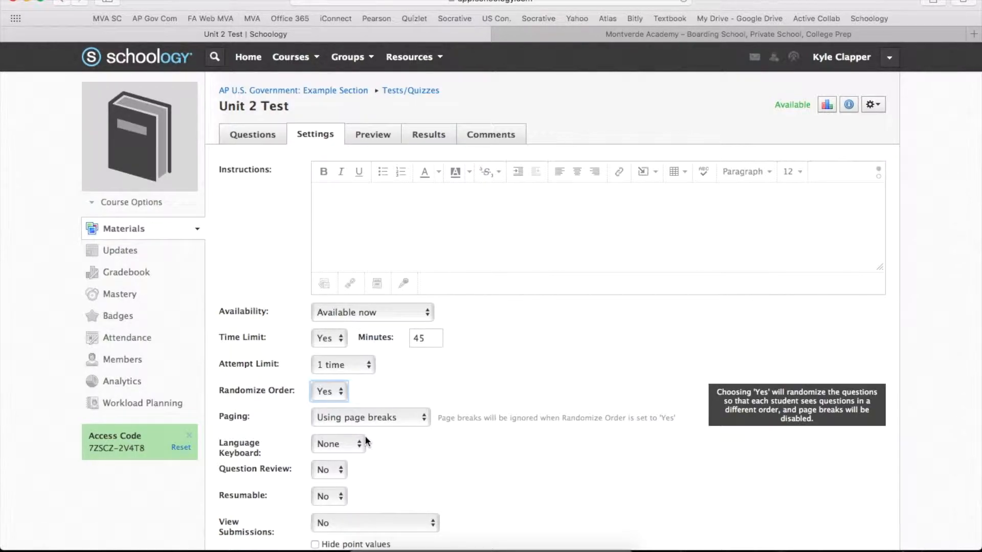
click(388, 416)
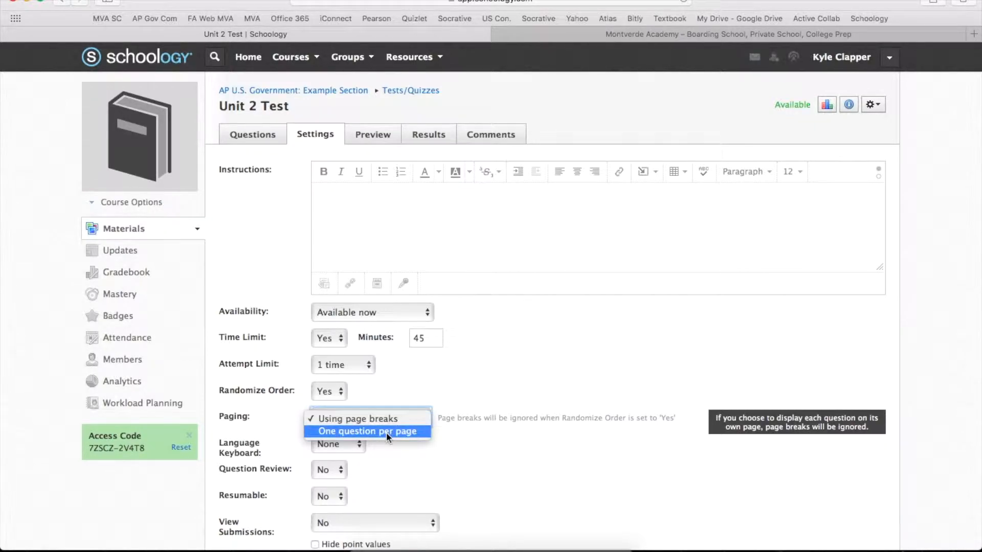
click(385, 432)
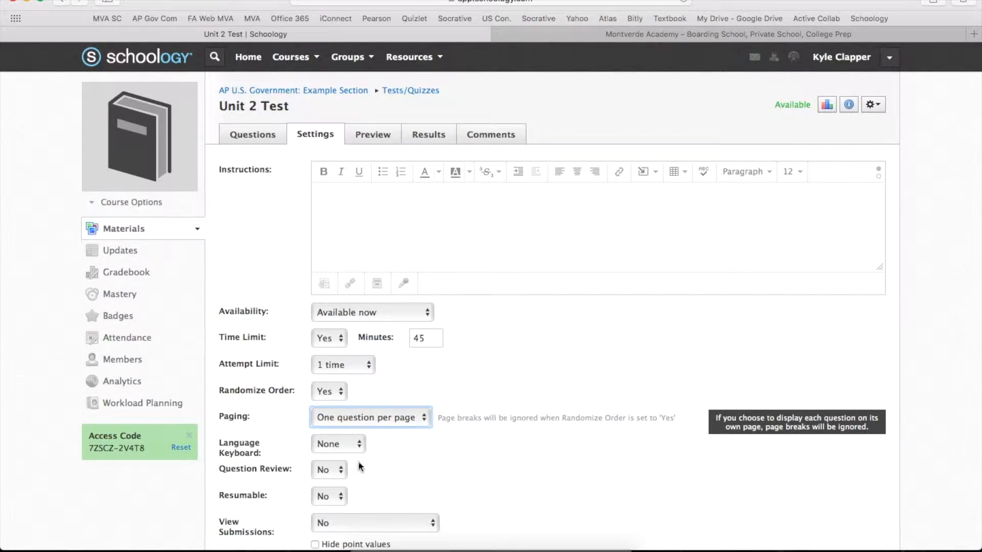
Keep the test's Language Keyboard at None and set Question Review to Yes.
click(327, 444)
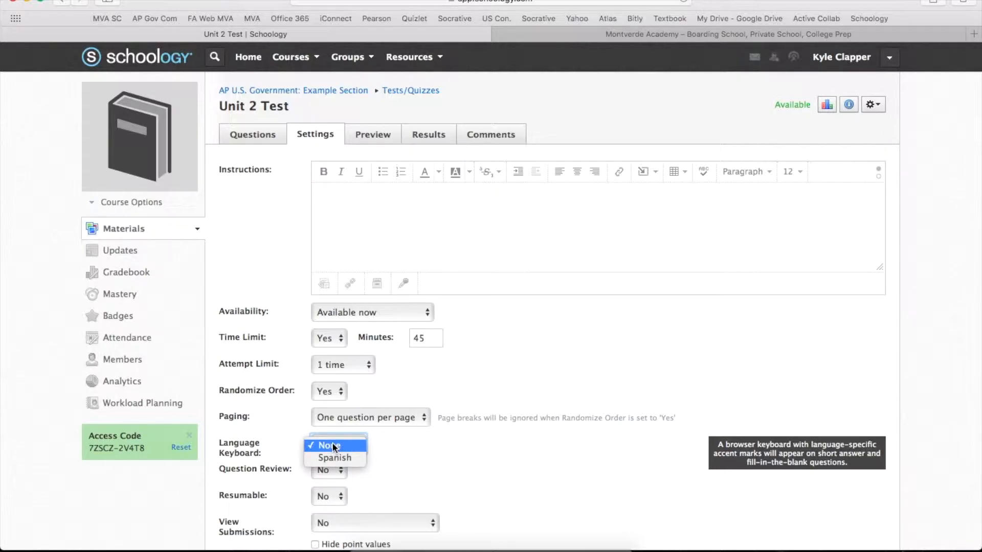
click(333, 446)
scroll(409, 461, down, 2)
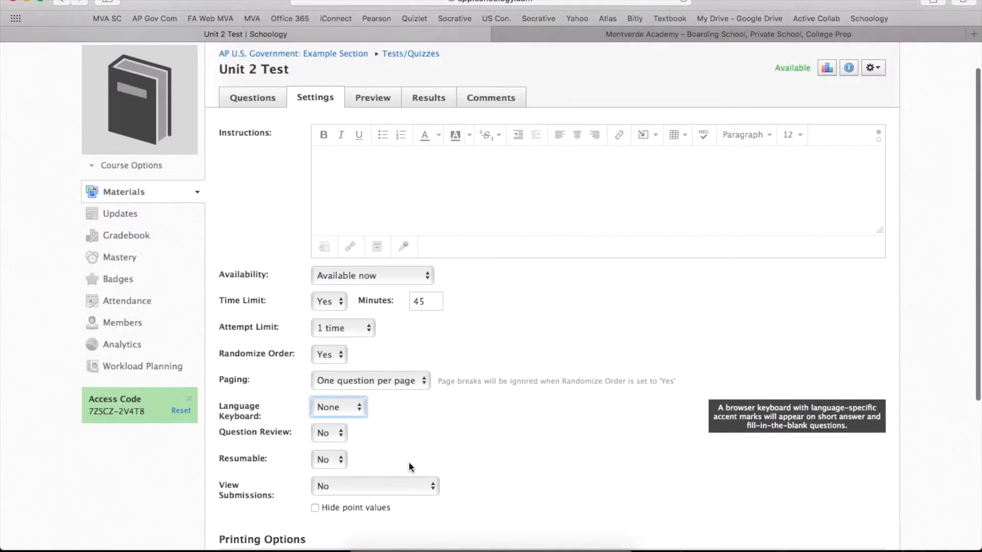
click(335, 434)
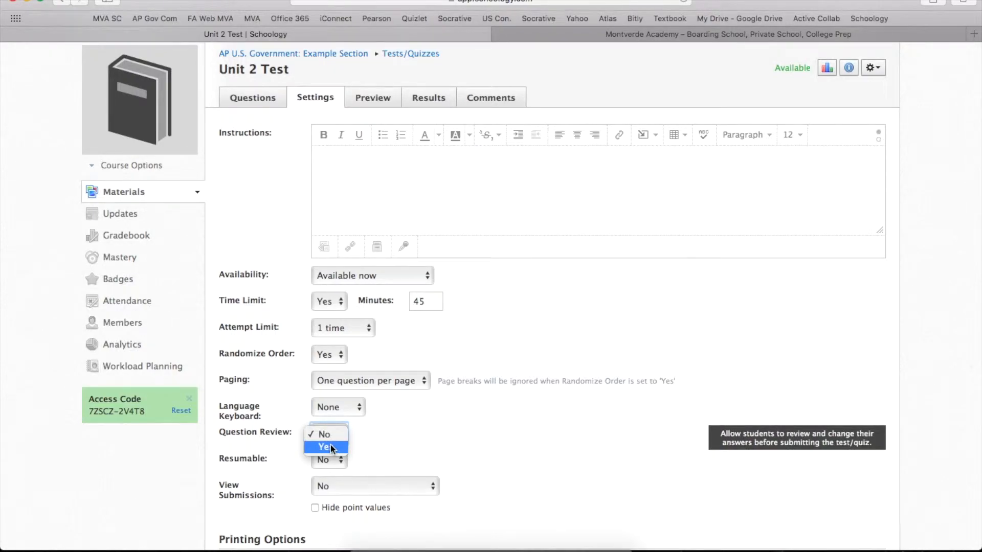
click(330, 447)
Set the test's Resumable option to No so incomplete submissions cannot be resumed.
click(329, 461)
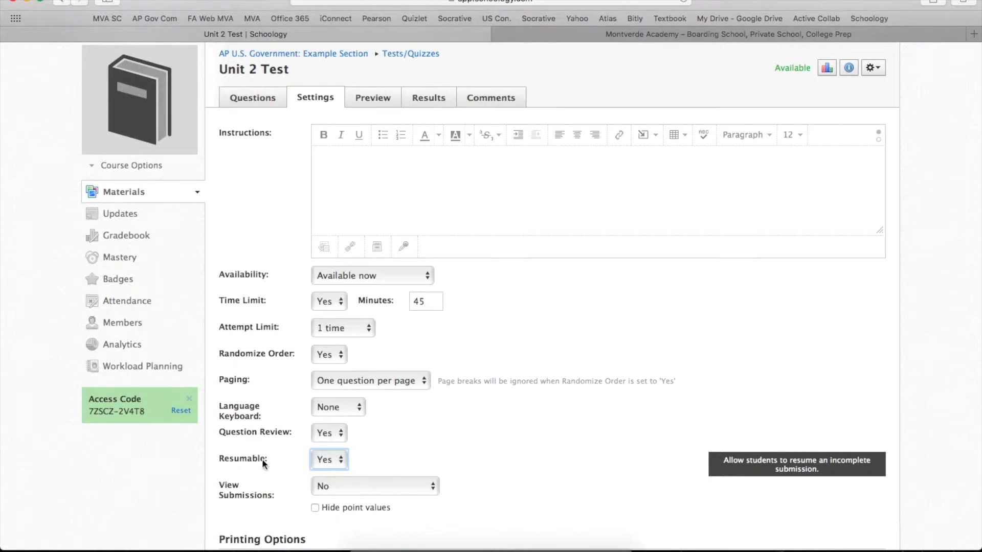
click(330, 462)
click(330, 451)
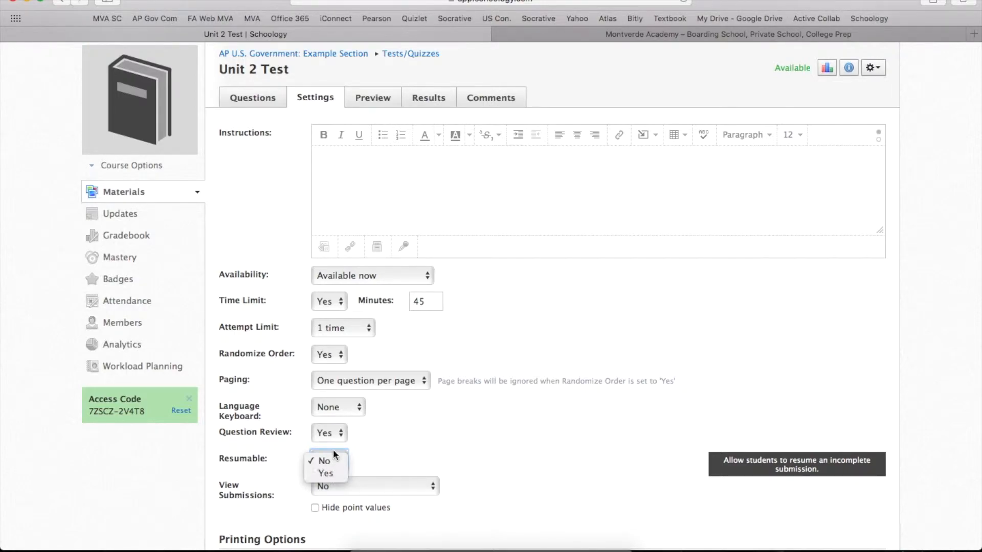
click(388, 448)
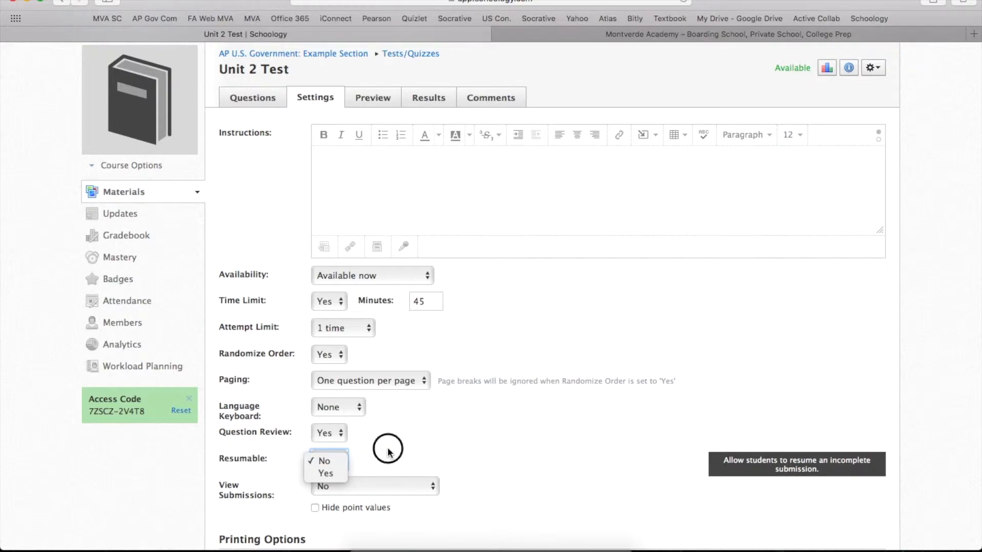
Set View Submissions to Yes and save the test settings.
click(379, 491)
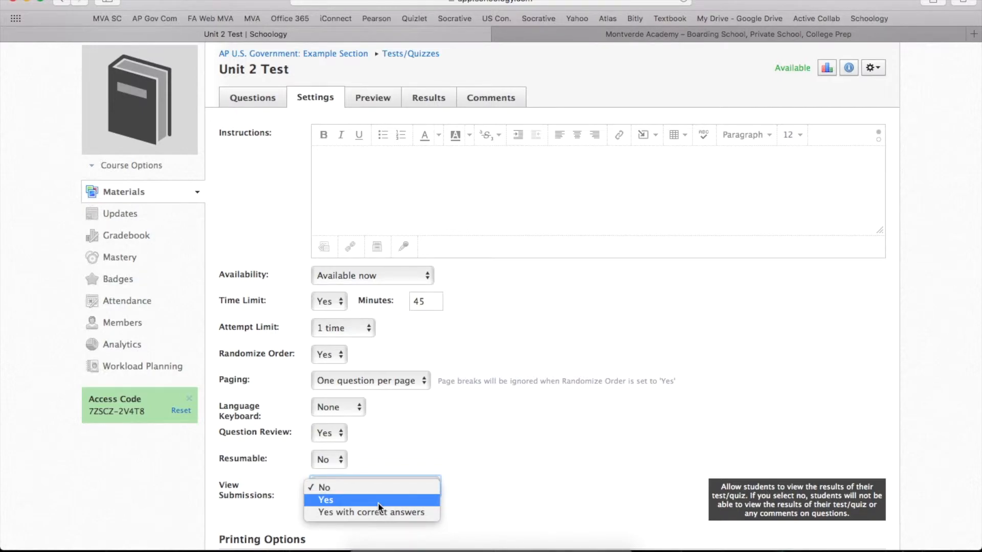
click(378, 502)
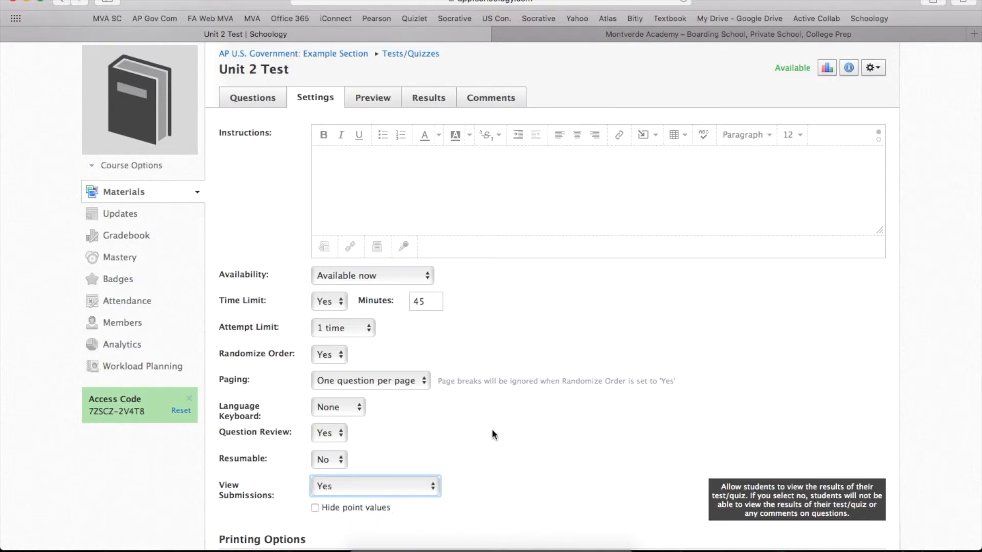
scroll(515, 419, down, 5)
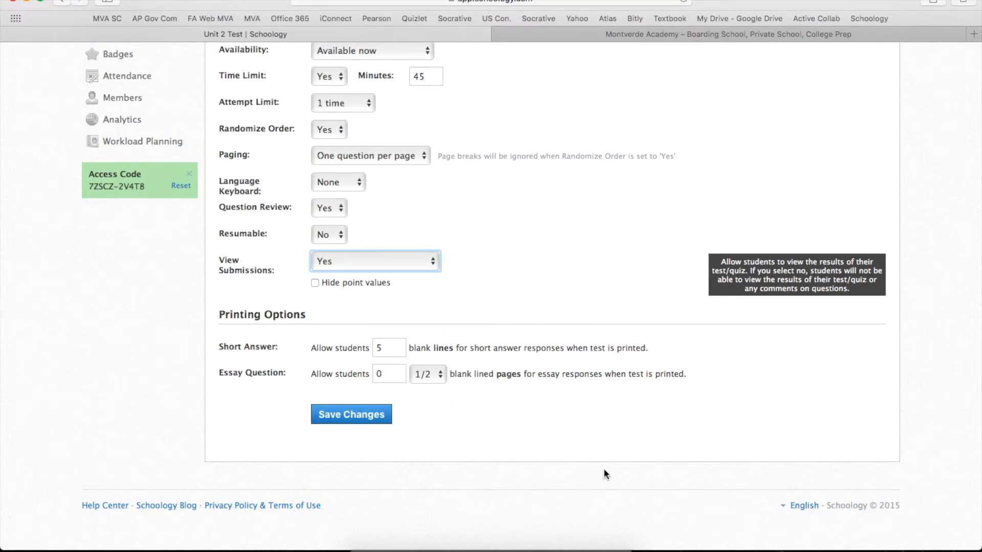
click(356, 412)
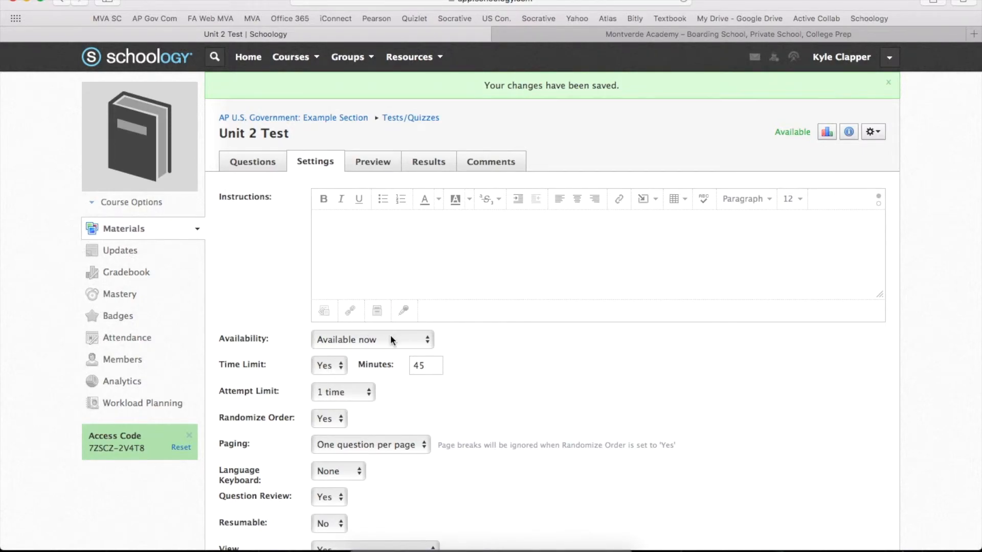
Check the saved settings, open the test's preview and begin the test.
scroll(415, 346, down, 3)
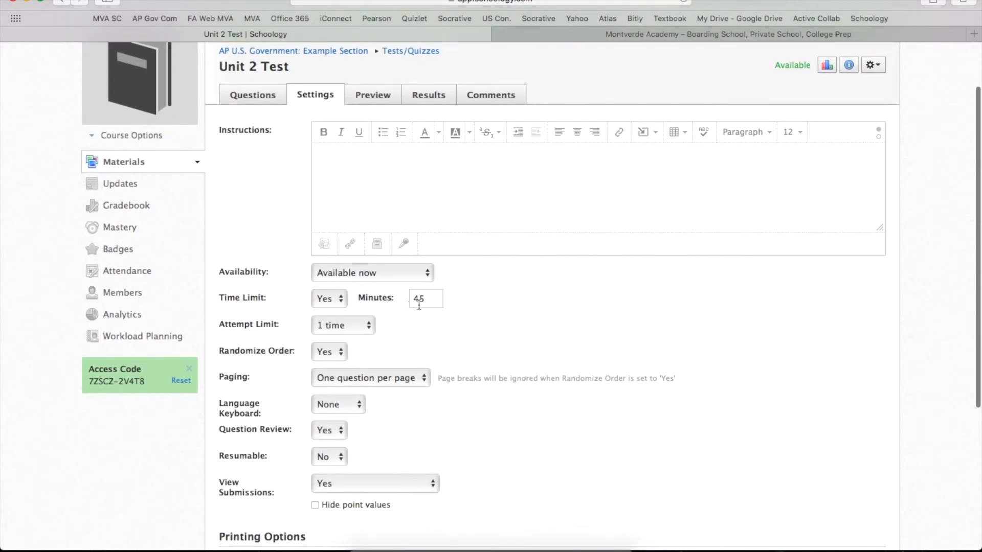
scroll(422, 303, down, 2)
scroll(421, 303, up, 3)
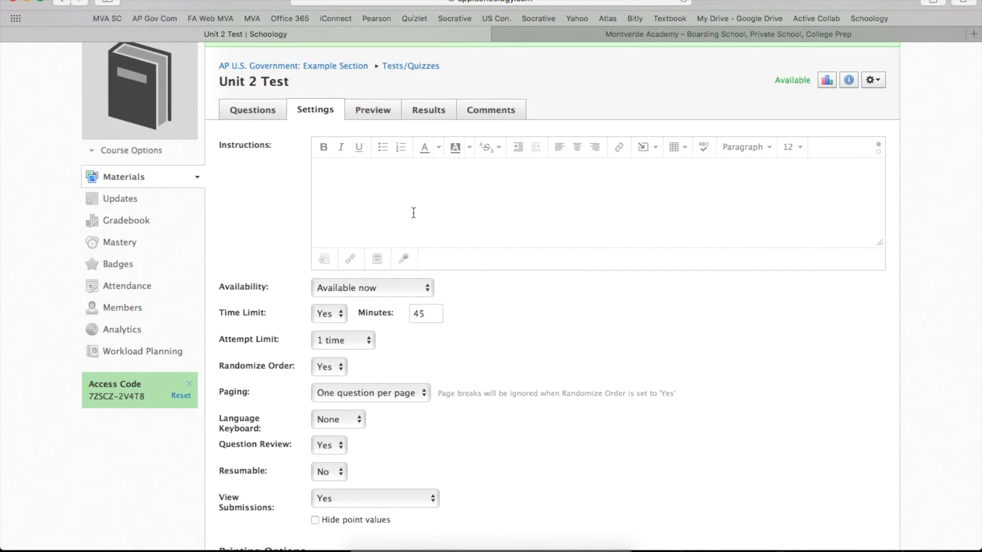
scroll(415, 202, down, 3)
scroll(415, 201, up, 5)
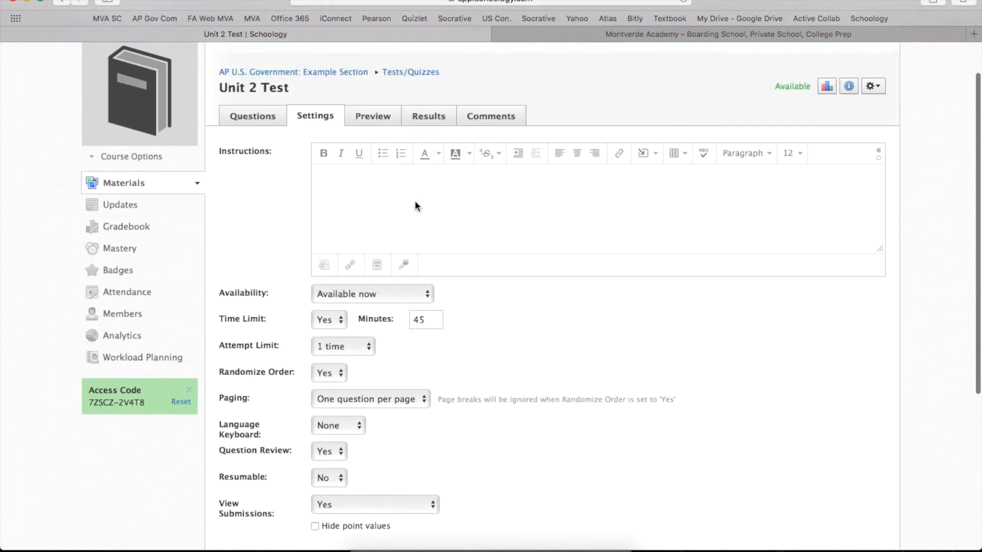
click(377, 91)
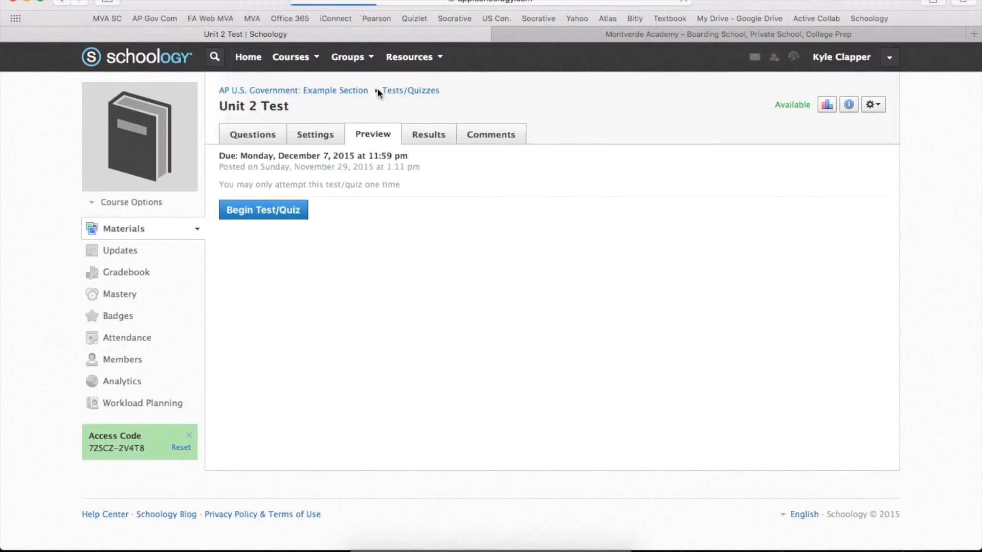
click(274, 215)
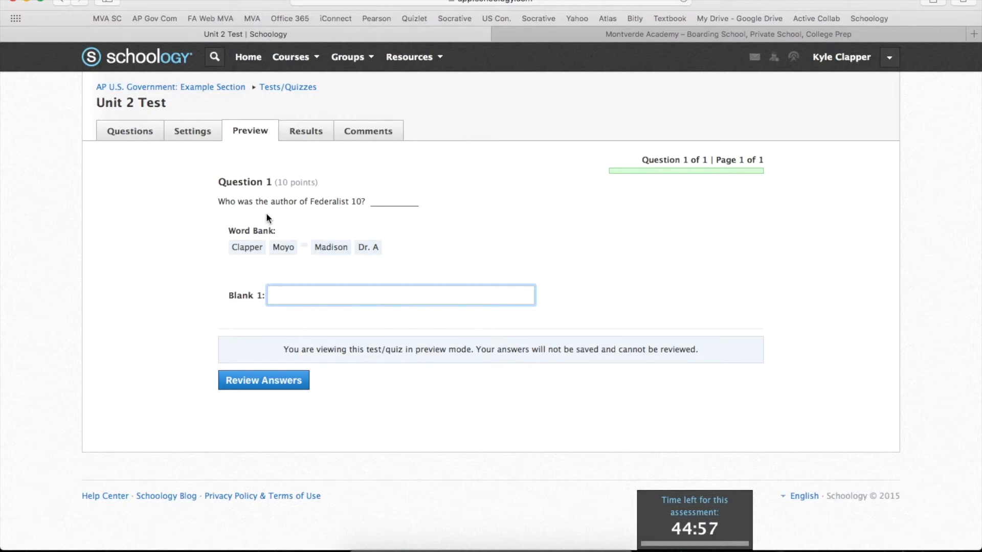
Fill Blank 1 of the previewed question with Madison from the word bank.
click(331, 249)
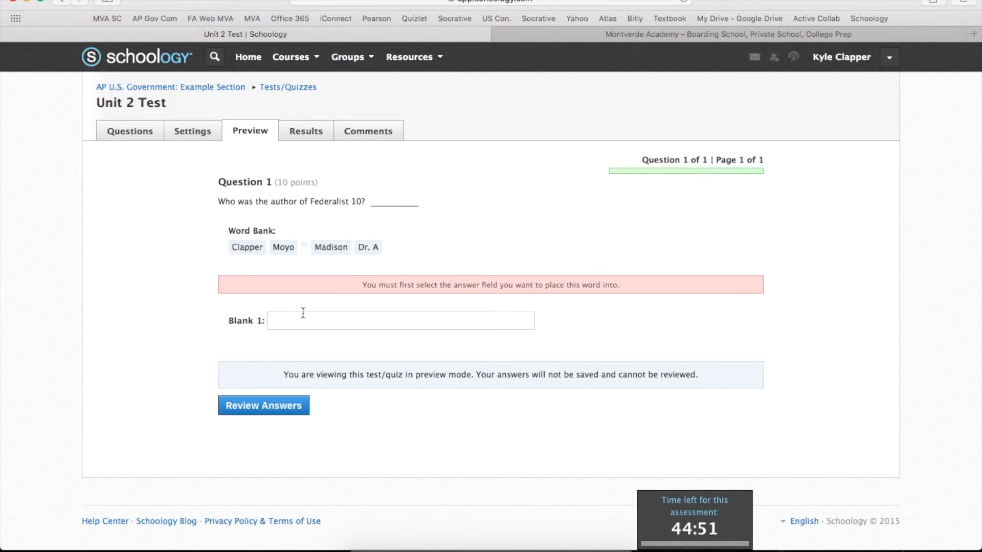
click(300, 321)
click(328, 248)
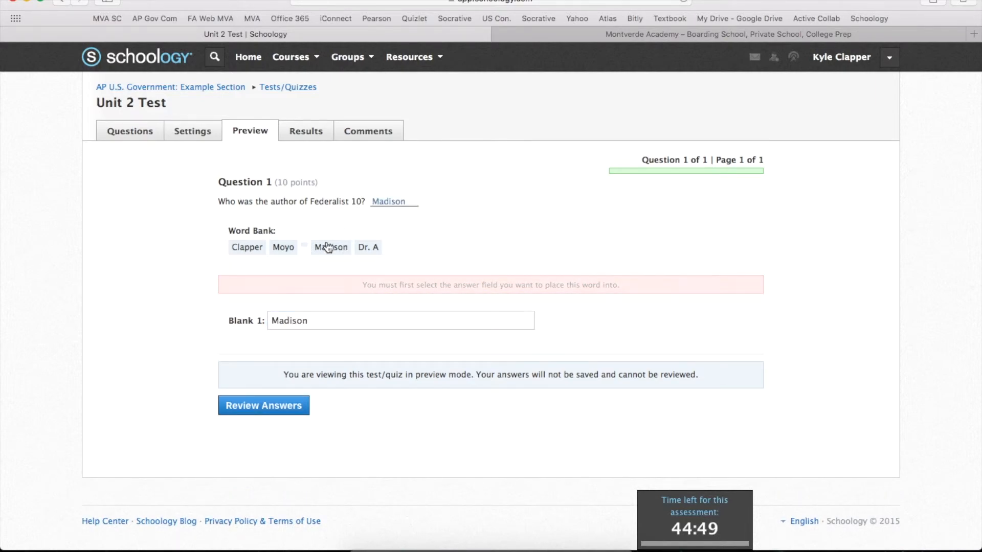
Go to the answer review in the preview and leave it for the test's results without submitting.
click(266, 409)
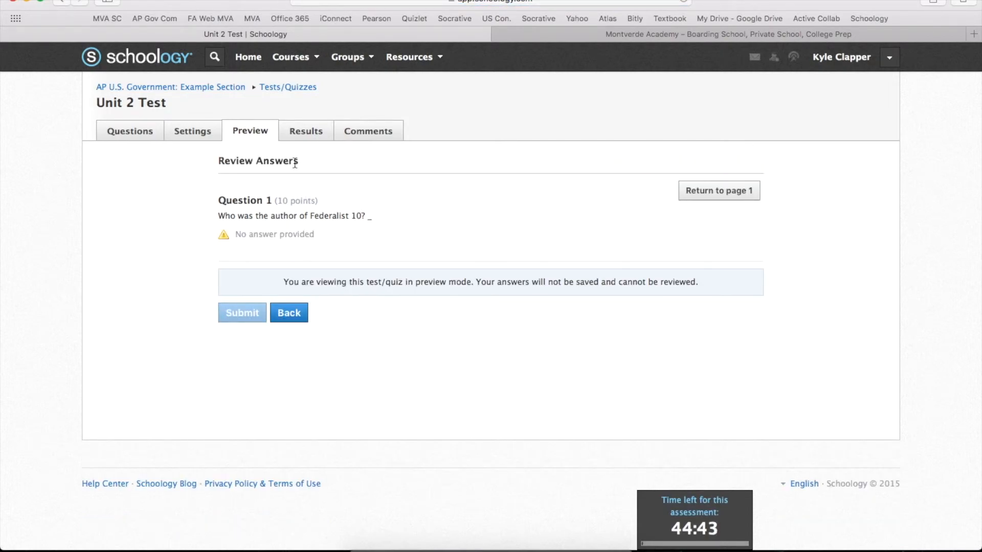
click(301, 129)
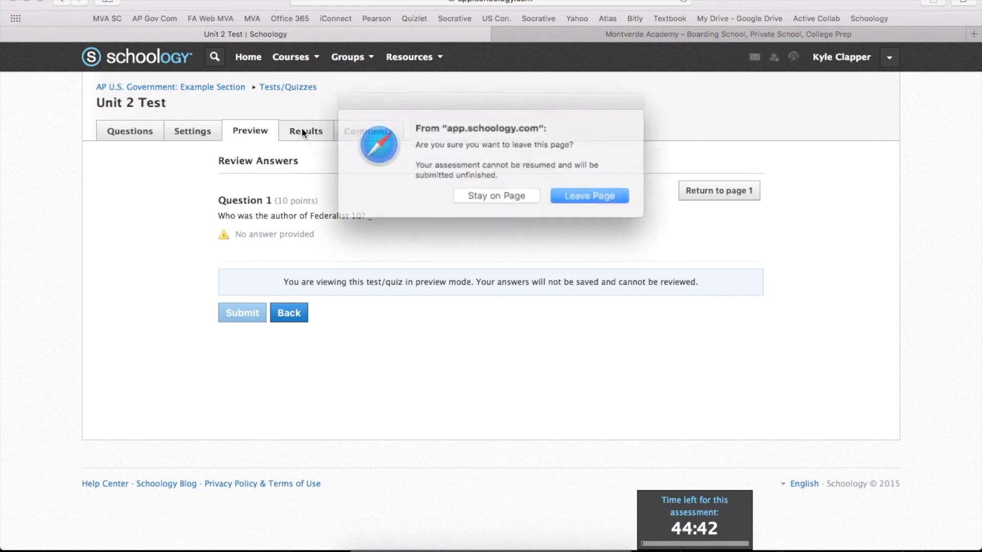
click(566, 193)
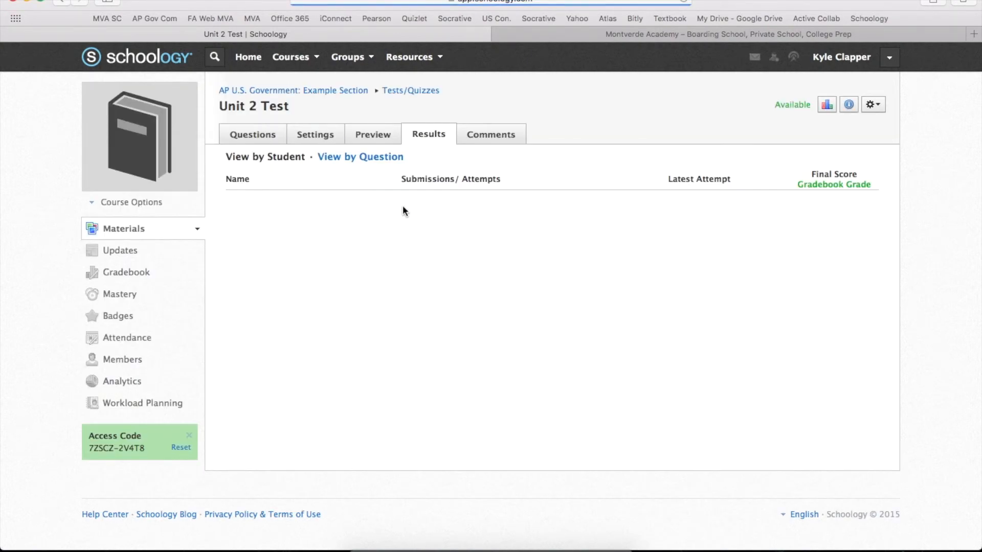